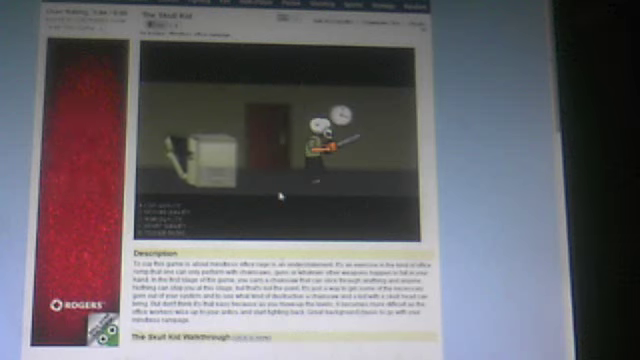
key(Right)
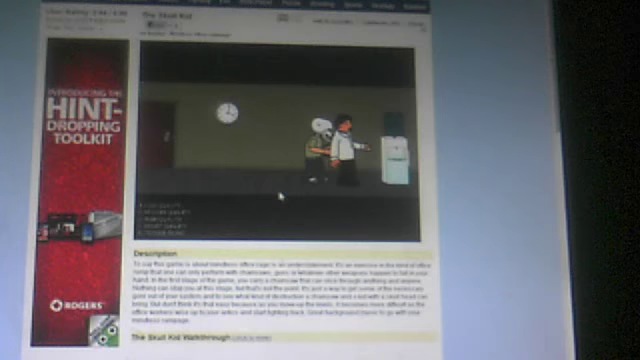
Walk right past the copier, chainsaw the coworker and water cooler, then continue to the next worker
key(space)
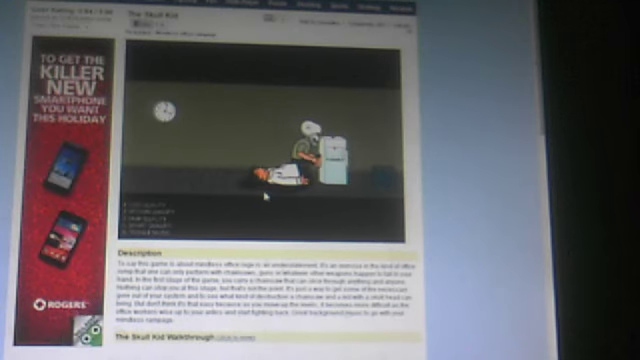
key(space)
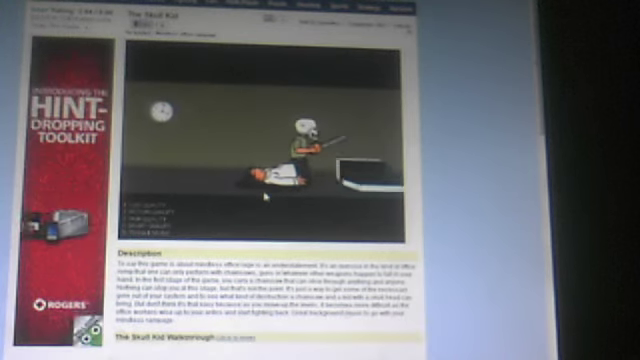
key(Right)
key(Right)
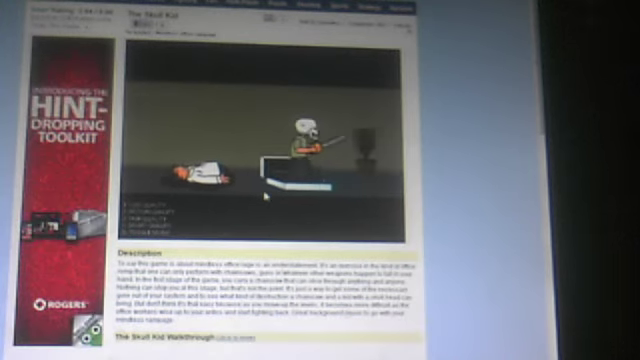
key(Right)
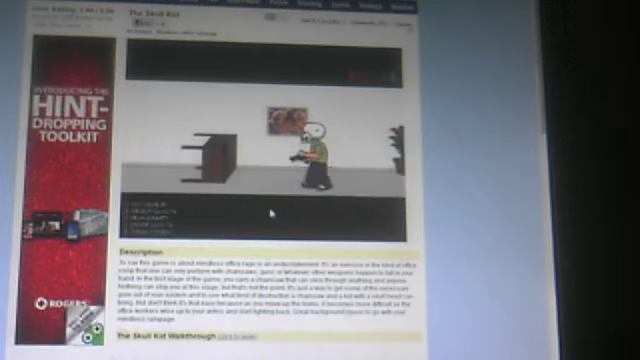
key(Left)
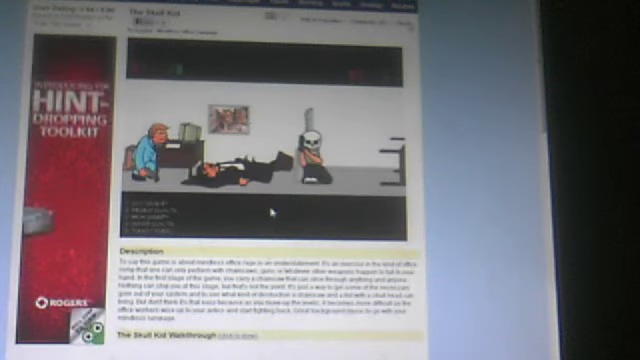
Walk left to the desks and shoot the office workers, including the man seated at the desk
key(space)
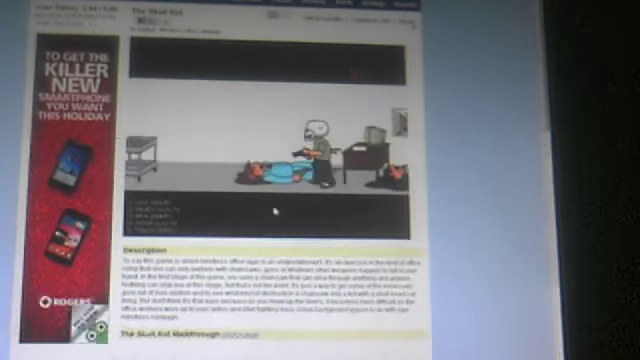
key(Left)
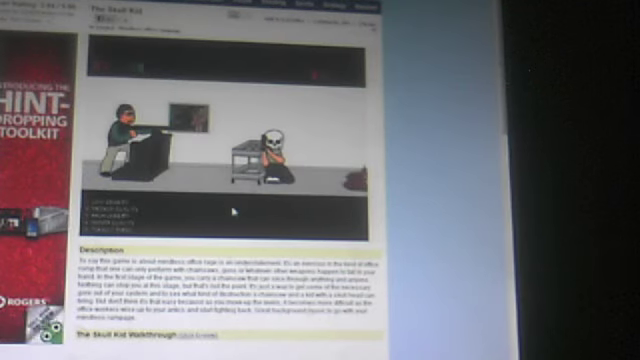
key(space)
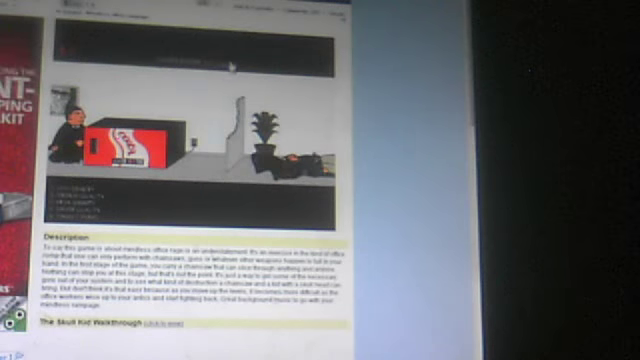
Start playing Floor Two from its title screen
click(195, 205)
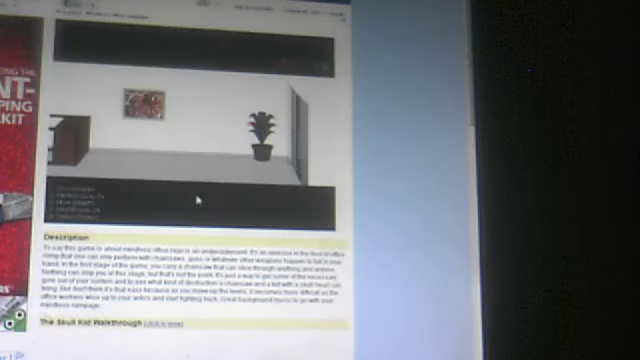